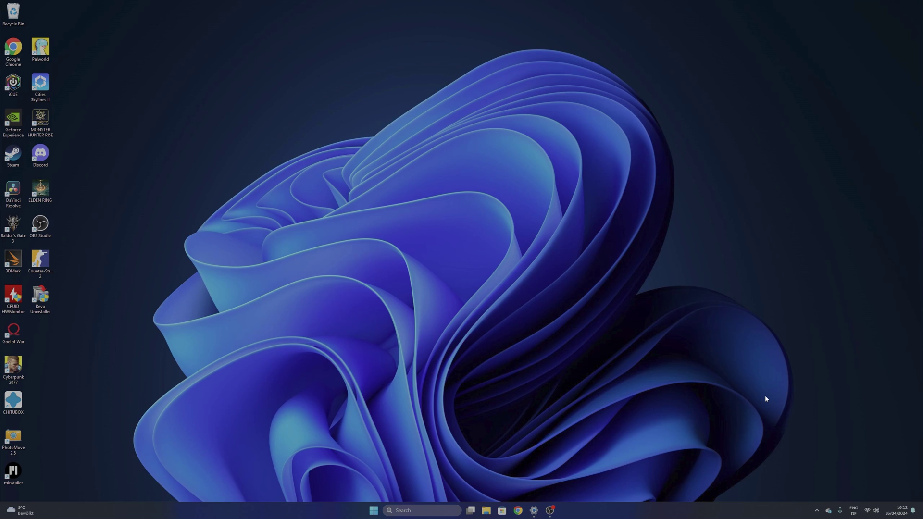
Step: Exit the Steam client running in the background
left_click(816, 511)
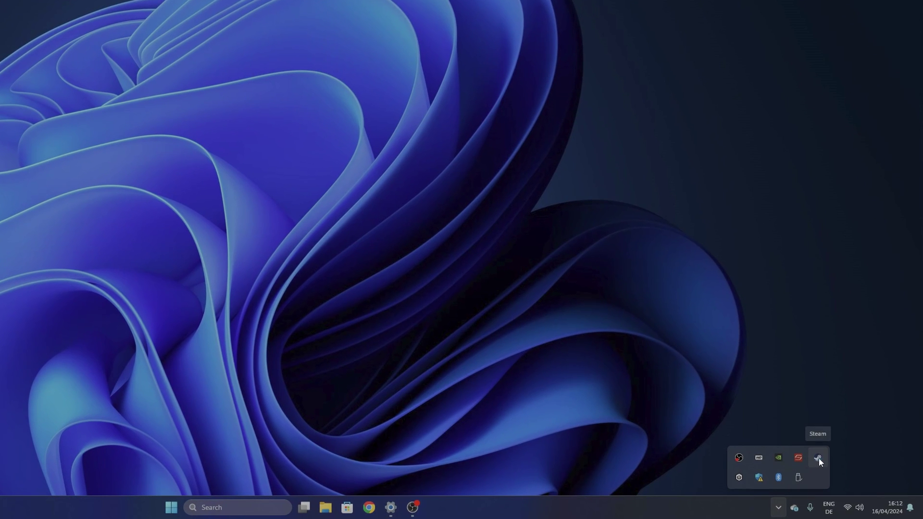
right_click(818, 461)
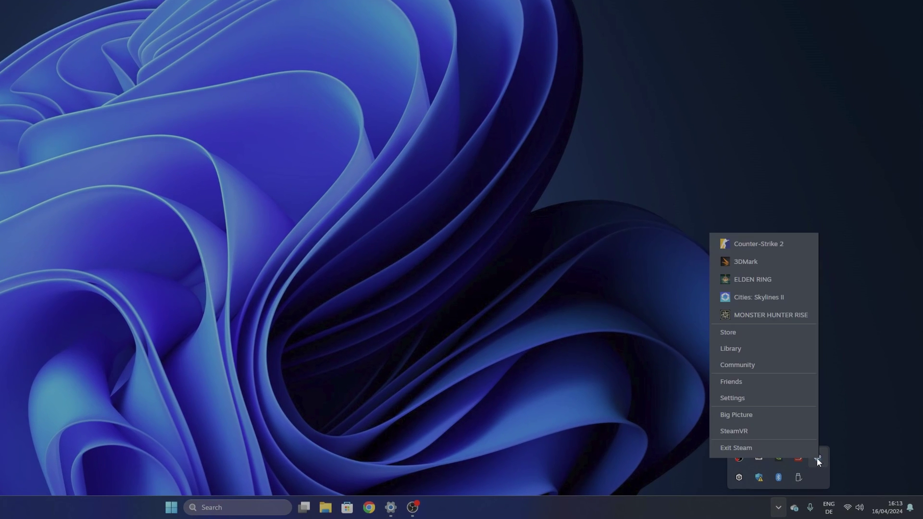
left_click(736, 448)
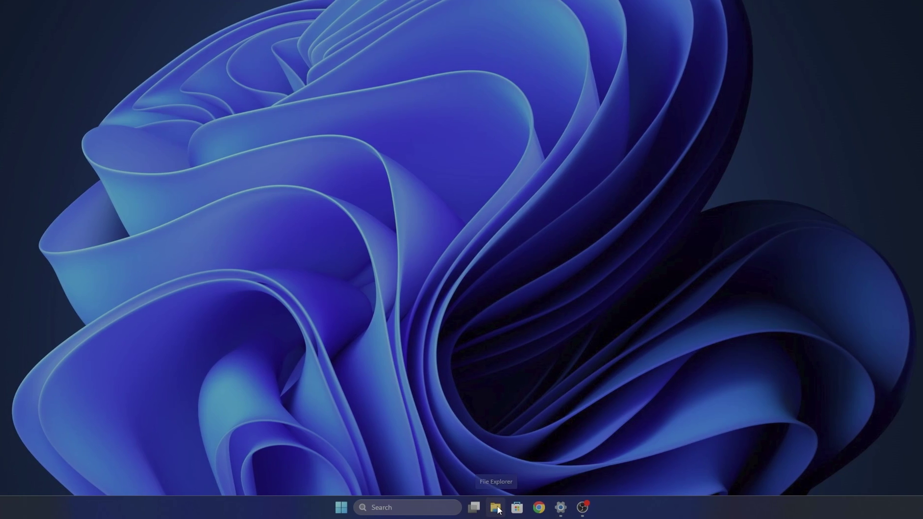
Step: Switch to File Explorer and open the folder C:\Program Files (x86)\Steam\steamapps
left_click(495, 508)
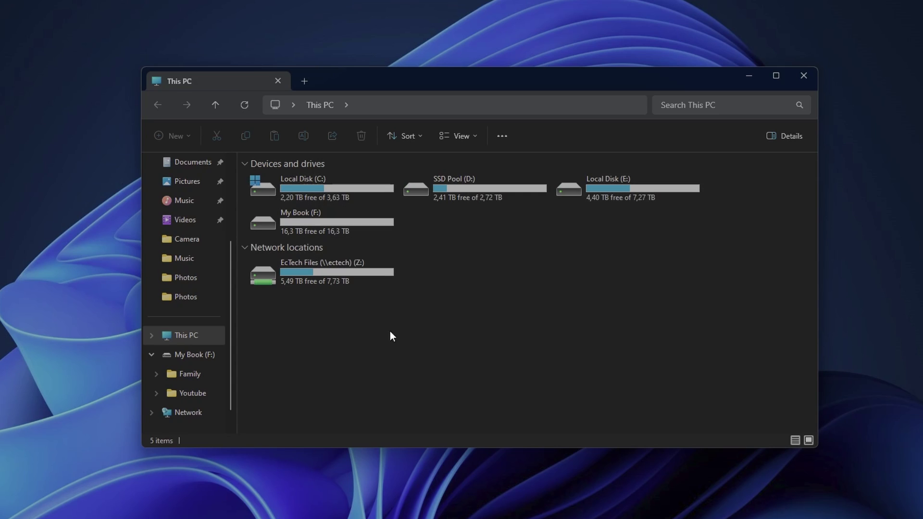
double_click(310, 187)
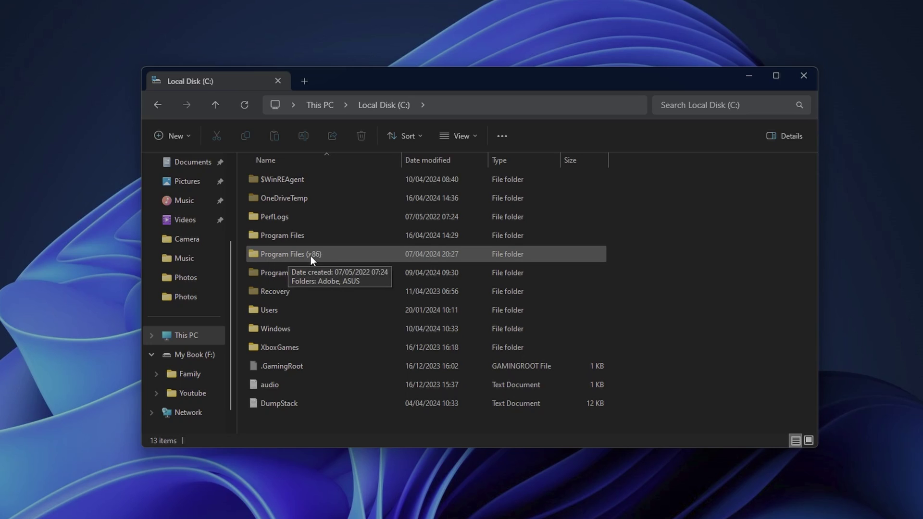
double_click(327, 255)
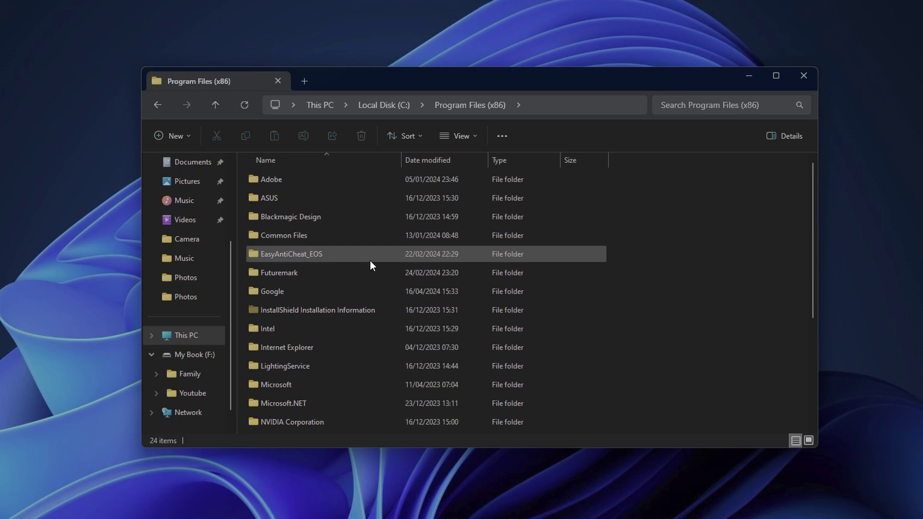
scroll(344, 314, "down", 3)
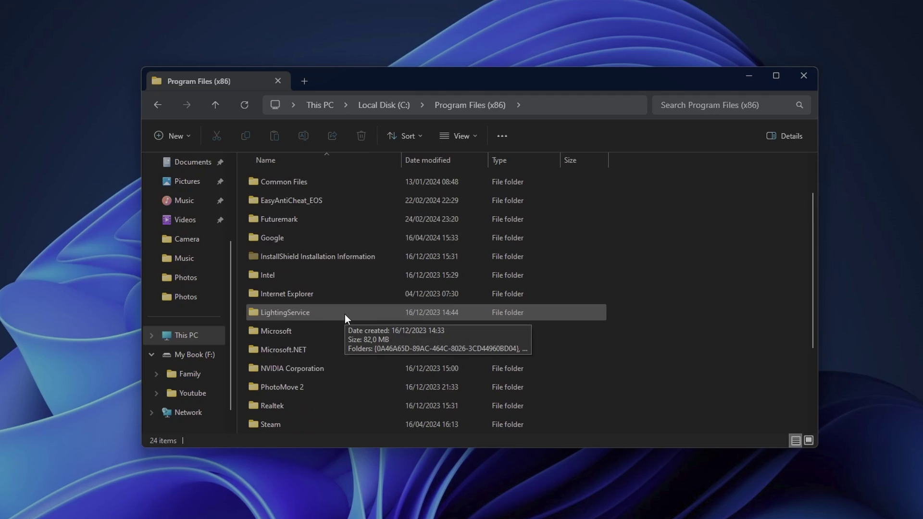
double_click(271, 313)
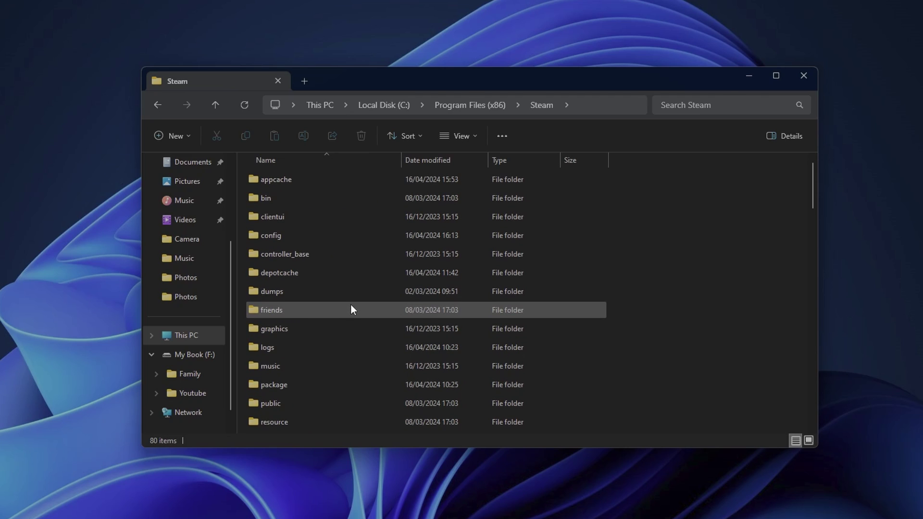
scroll(349, 312, "down", 2)
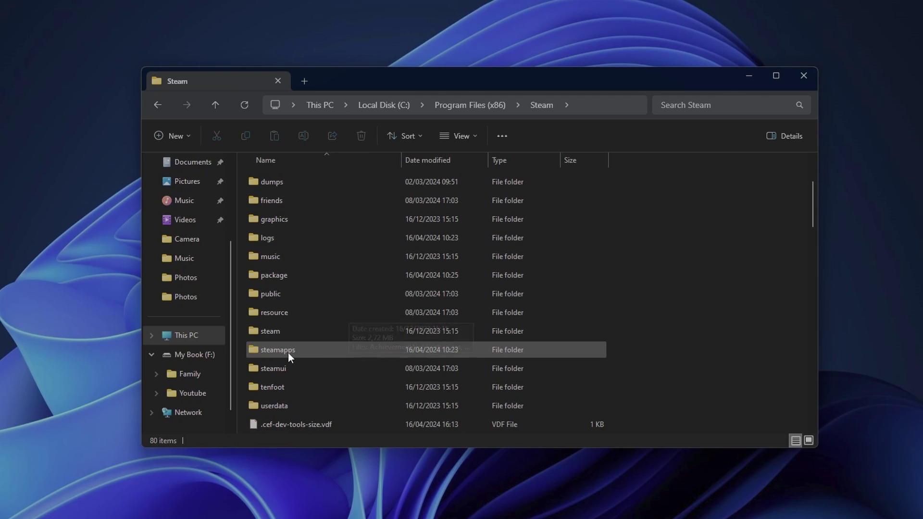
double_click(318, 350)
Step: Rename the downloading folder inside steamapps as "down old"
left_click(289, 201)
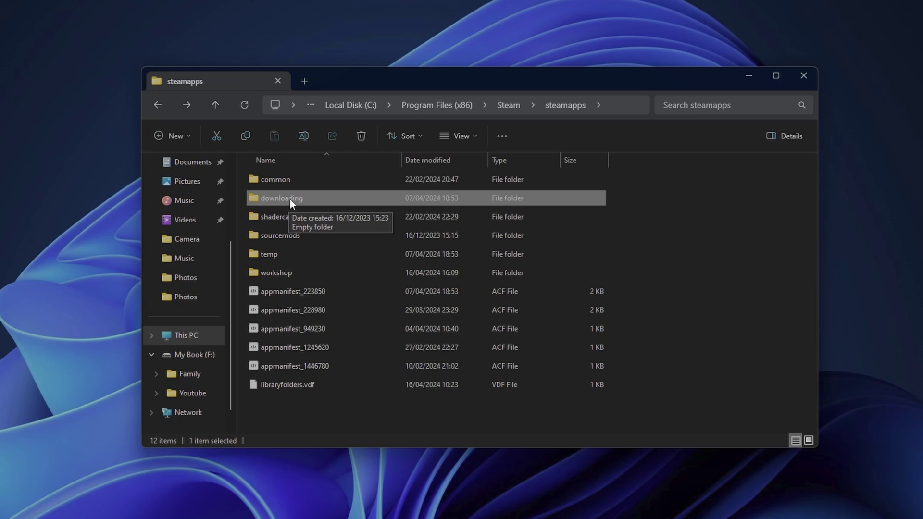
right_click(290, 199)
left_click(352, 214)
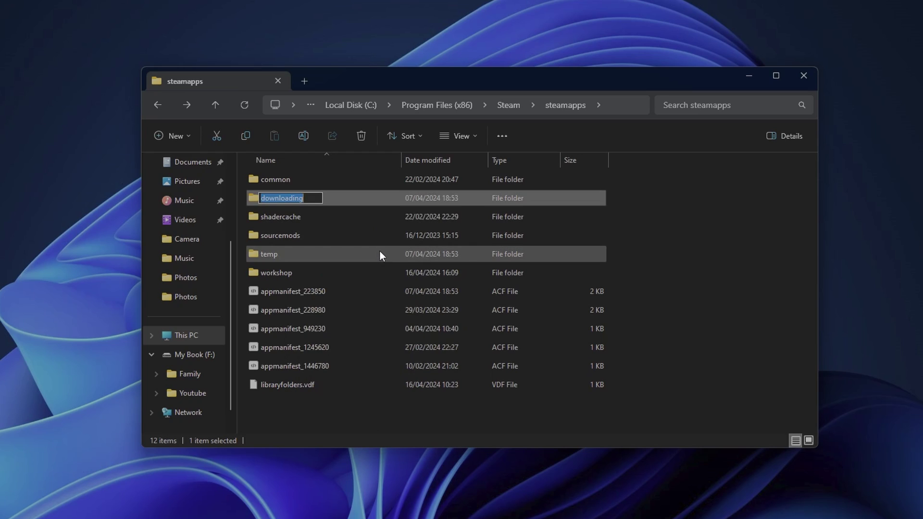
type("down old")
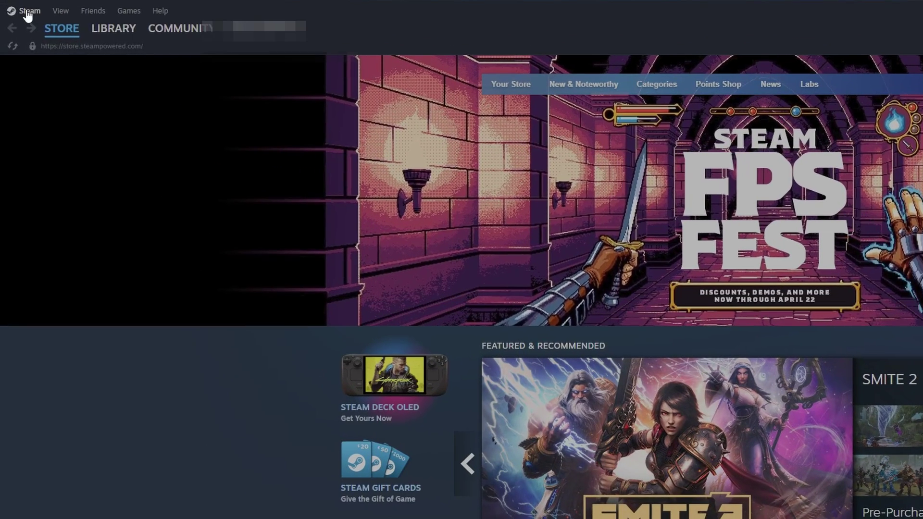
Step: Clear the download cache in Steam's Downloads settings and agree to the client restart
left_click(25, 10)
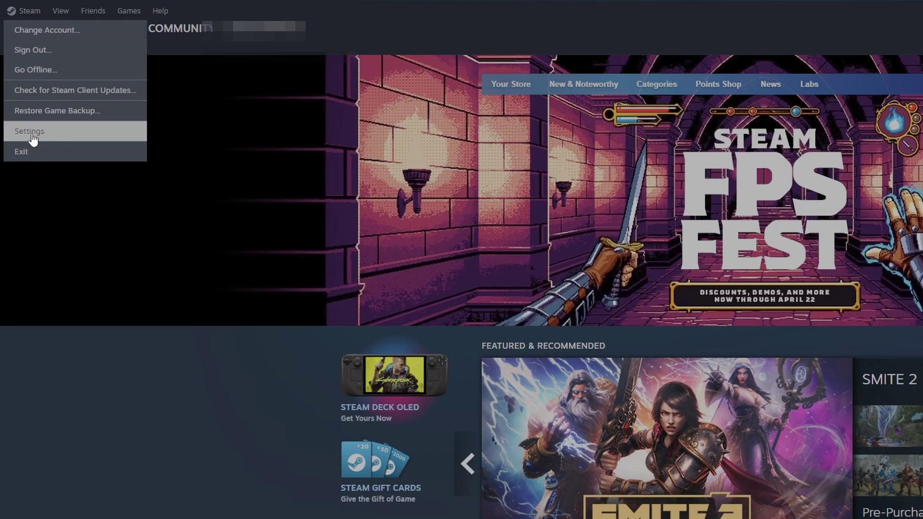
left_click(57, 135)
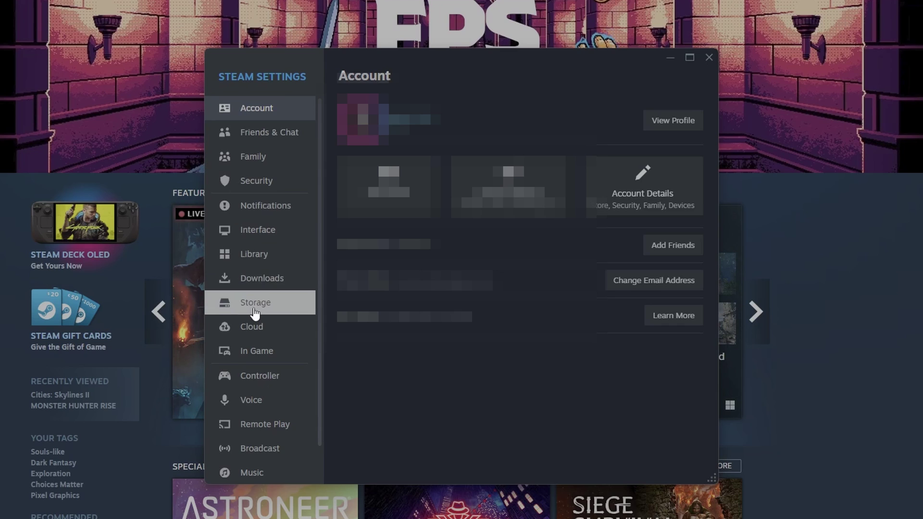
left_click(273, 282)
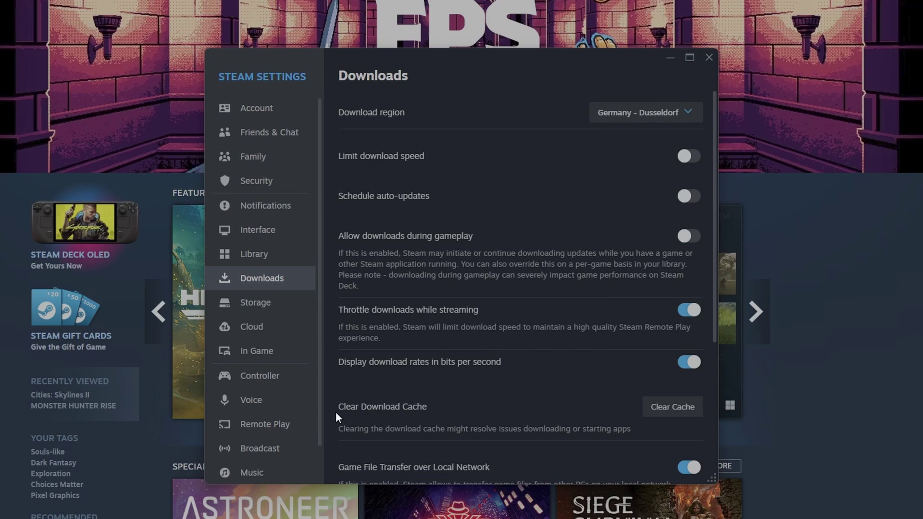
left_click(673, 409)
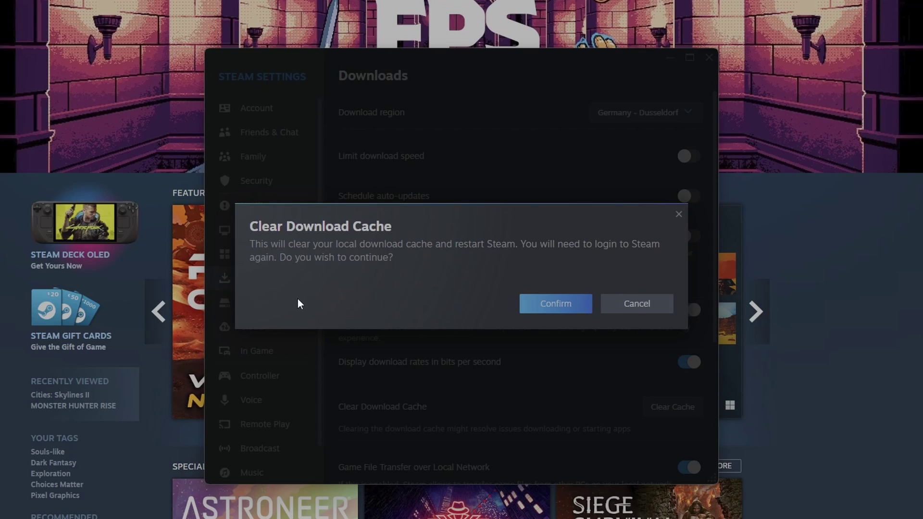
left_click(553, 304)
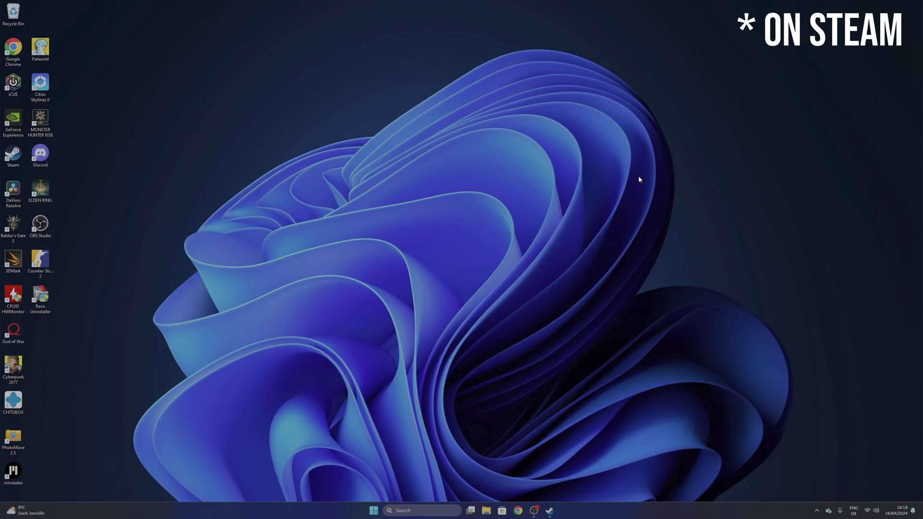
Step: Switch to Steam and repair the library on Local Drive (C:) from the Storage settings
left_click(550, 511)
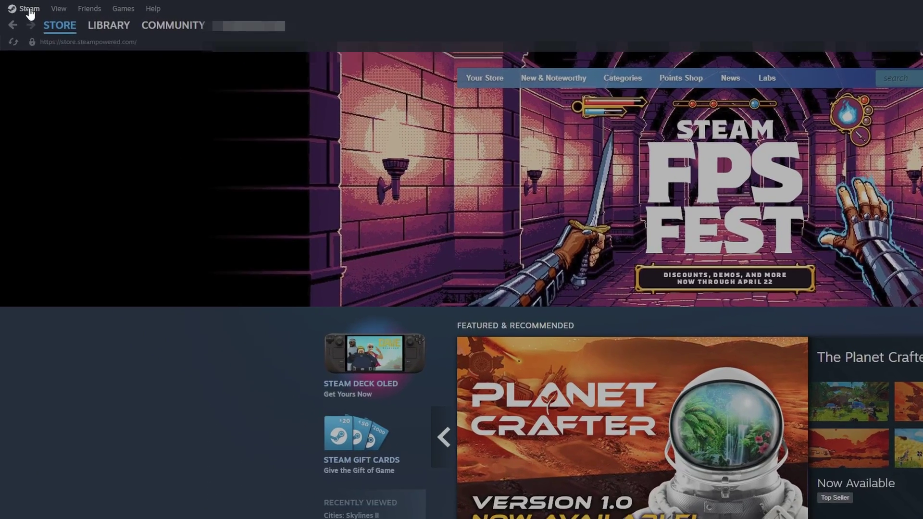
left_click(18, 8)
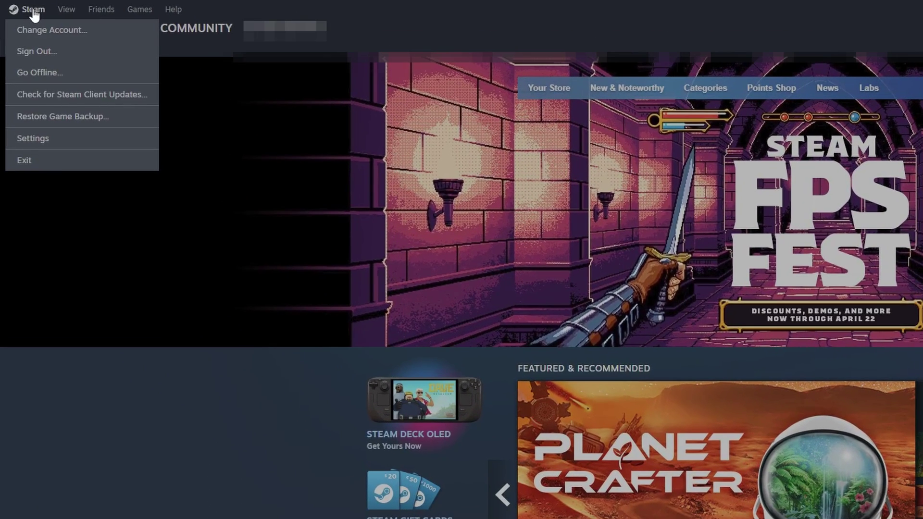
left_click(31, 139)
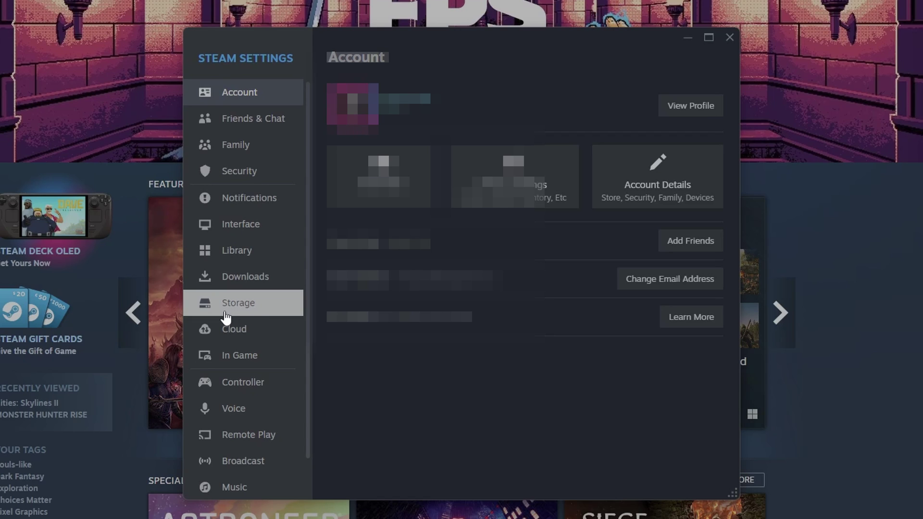
left_click(238, 313)
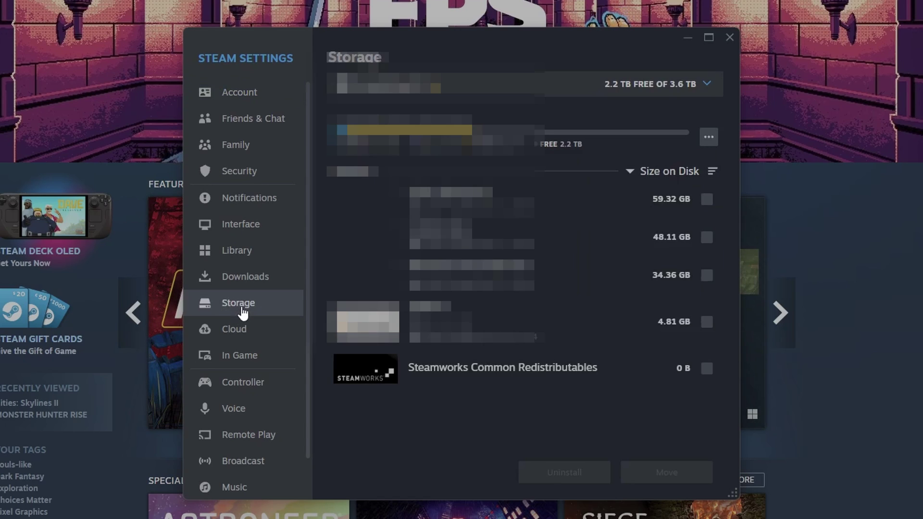
left_click(709, 138)
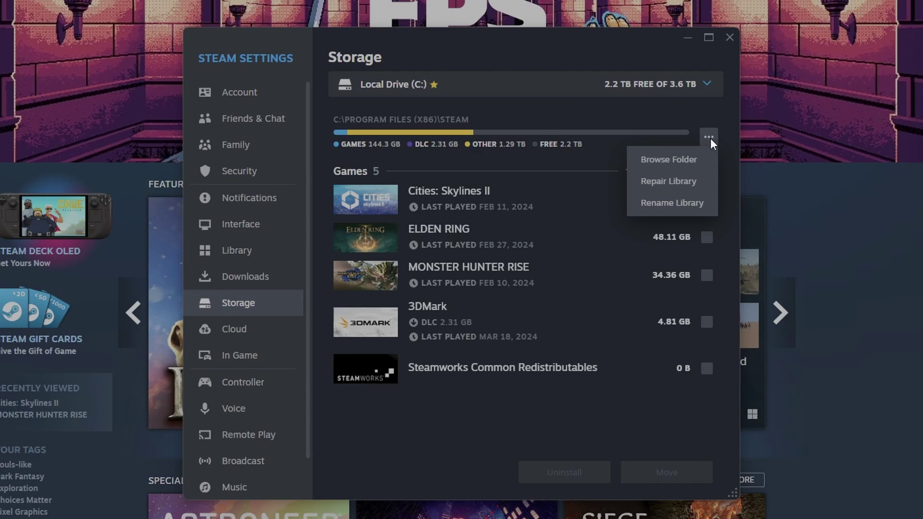
left_click(669, 183)
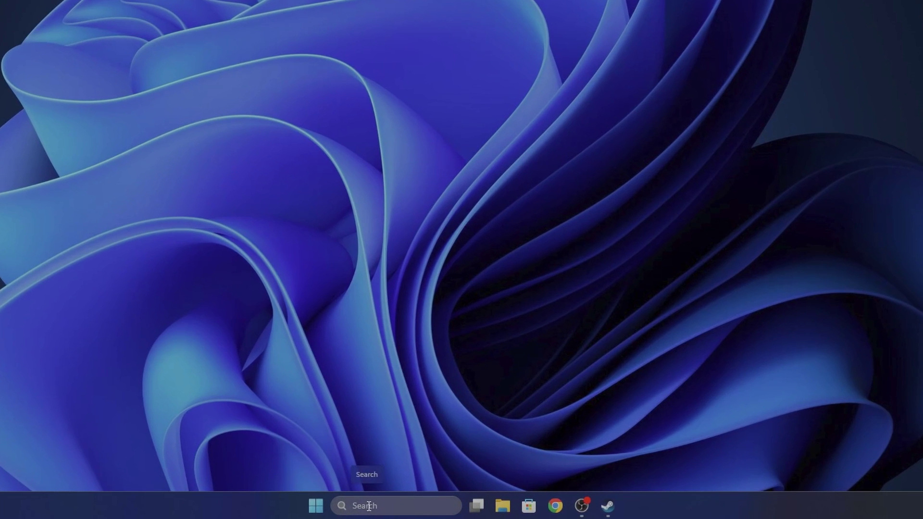
Step: Search Windows for "power plan" and open the advanced power settings of the Balanced plan
left_click(371, 506)
type("power plan")
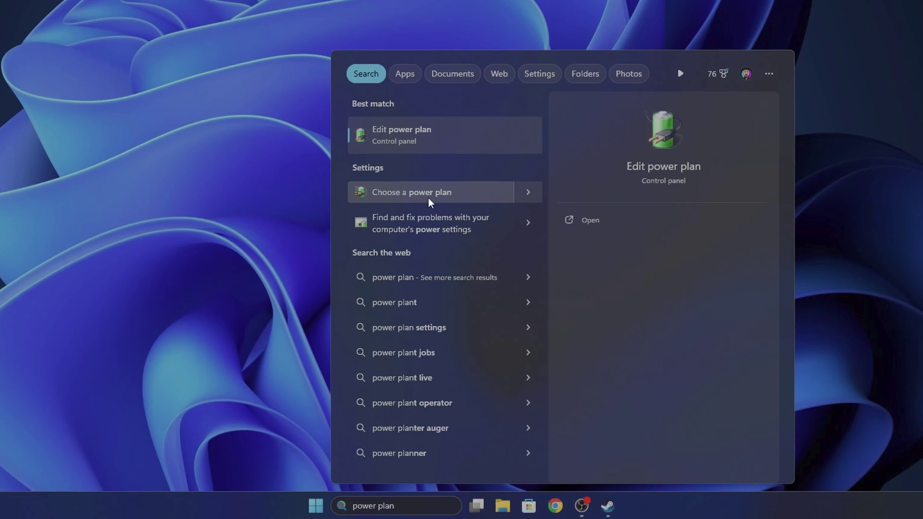
left_click(399, 131)
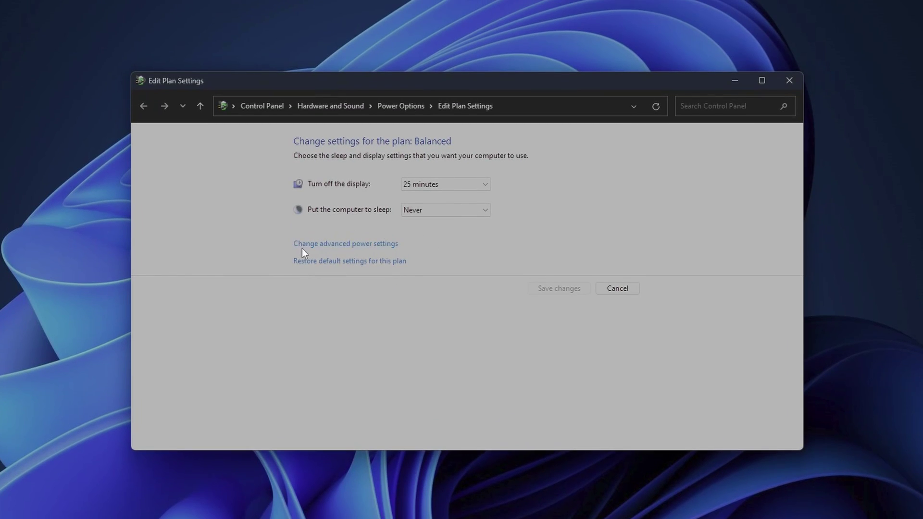
left_click(358, 249)
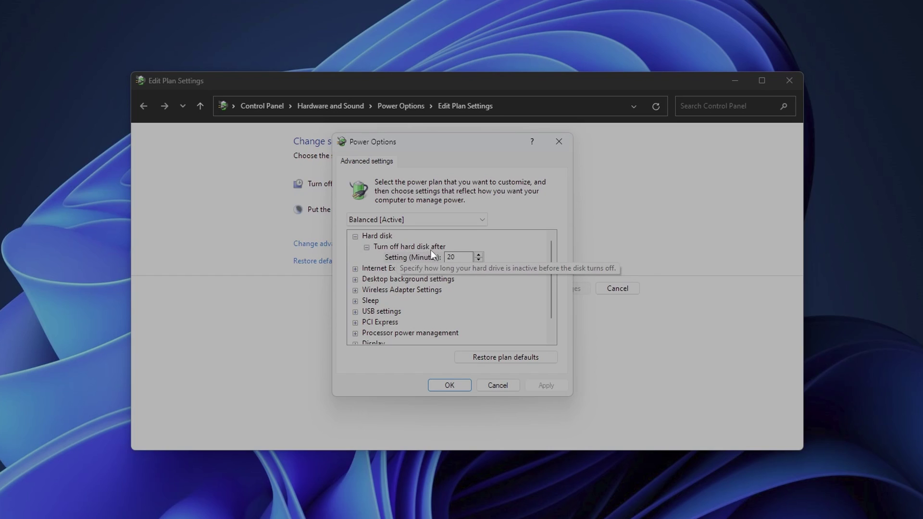
Step: Set the Balanced plan's "Turn off hard disk after" option to Never and apply the change
left_click(478, 260)
left_click(479, 260)
left_click(478, 260)
left_click(478, 260)
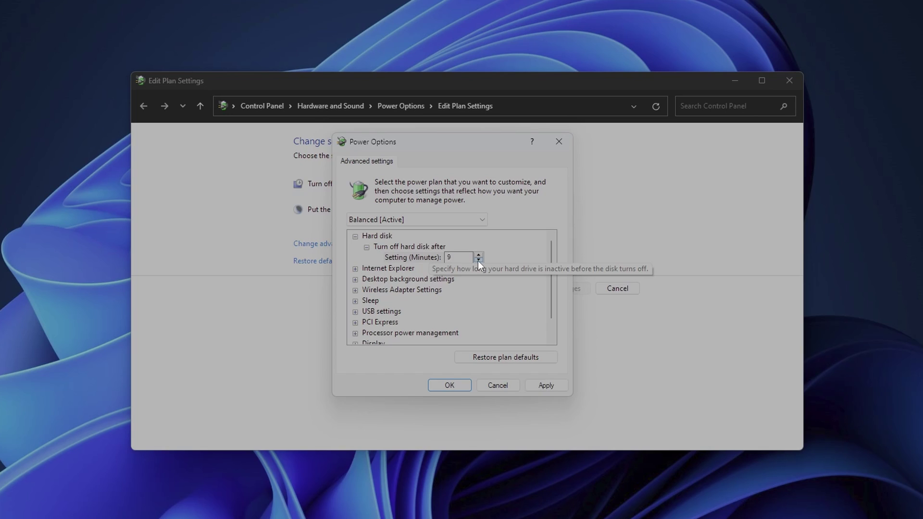
left_click(478, 260)
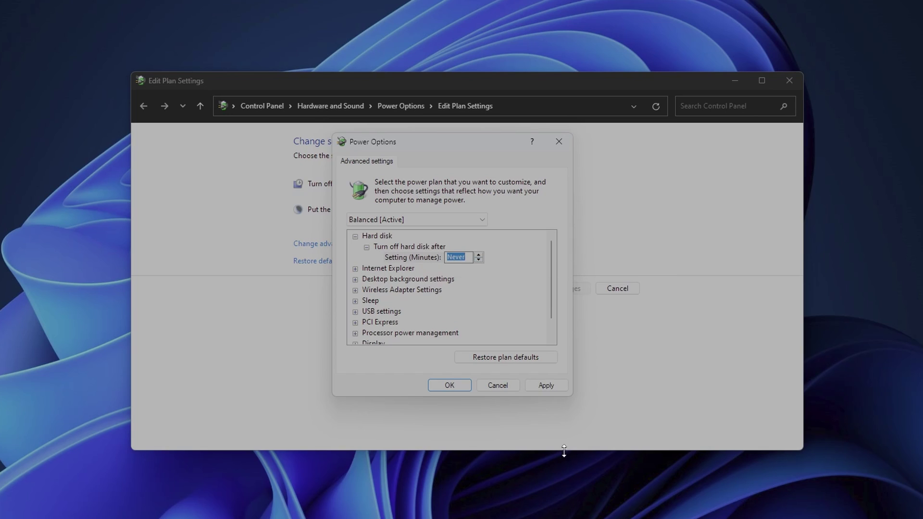
left_click(546, 385)
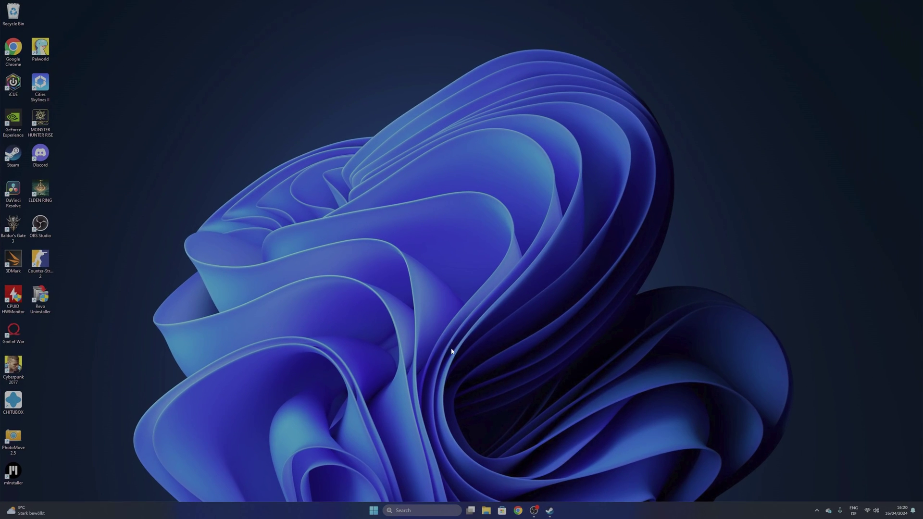
Step: Open Windows PowerShell as administrator and run the chkdsk command
left_click(411, 511)
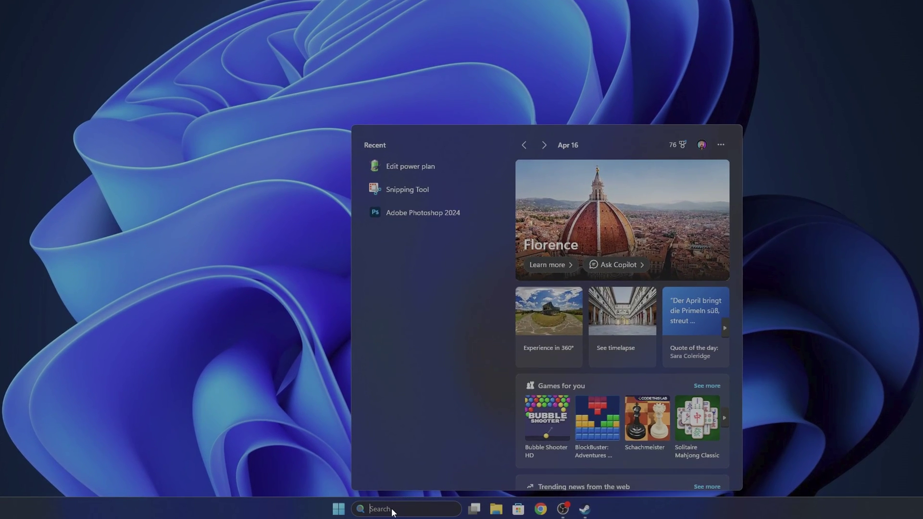
type("powe")
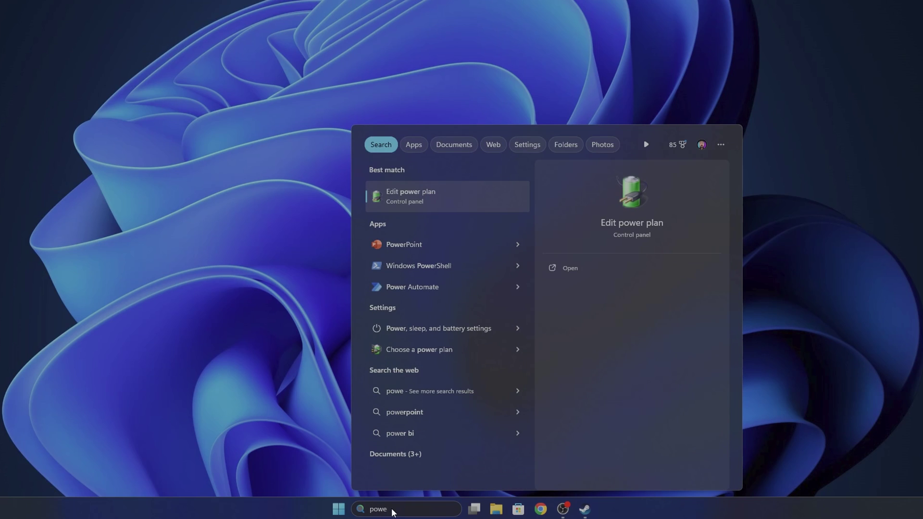
right_click(434, 266)
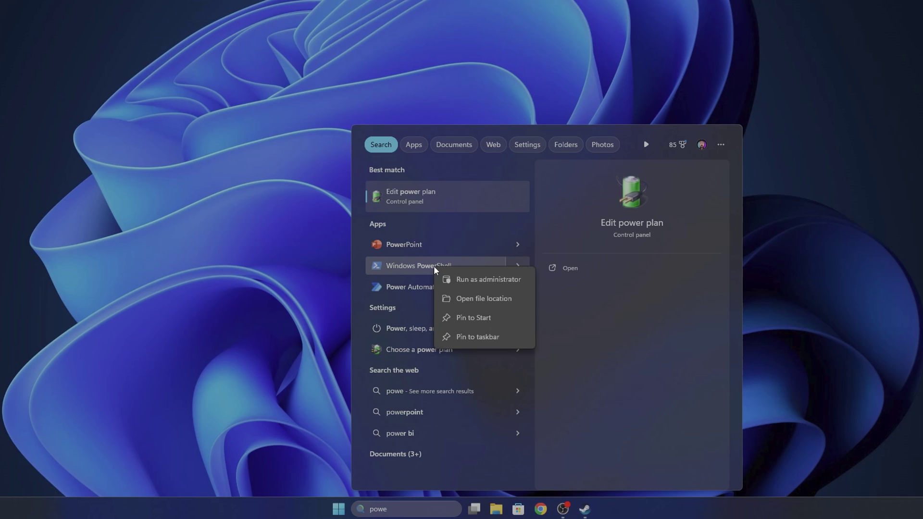
left_click(488, 280)
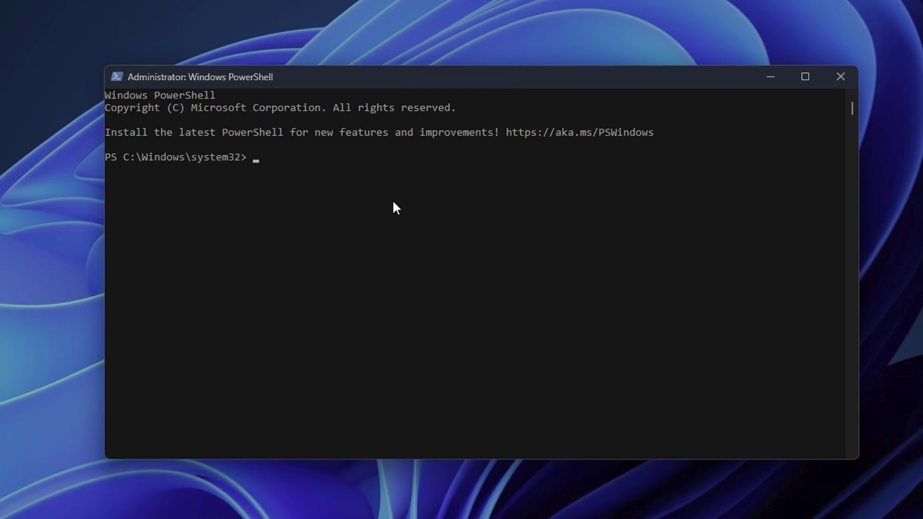
type("chkdsk")
key("Return")
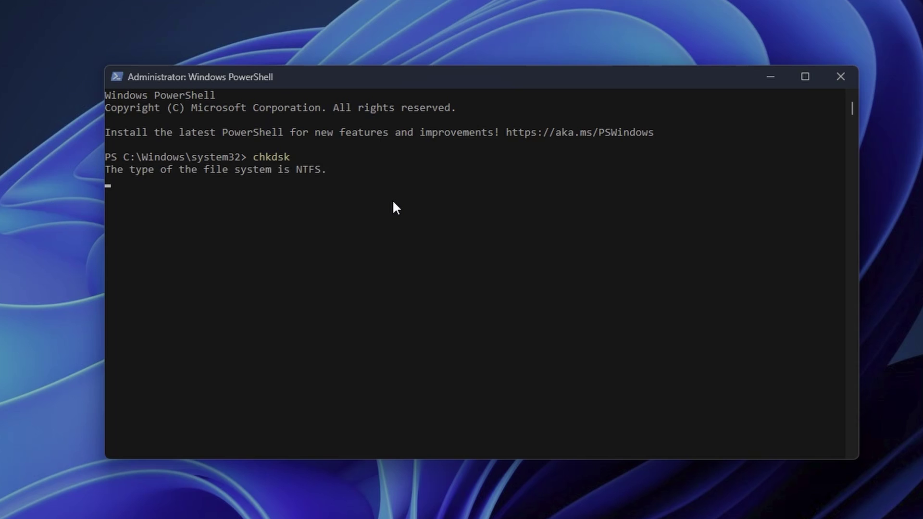